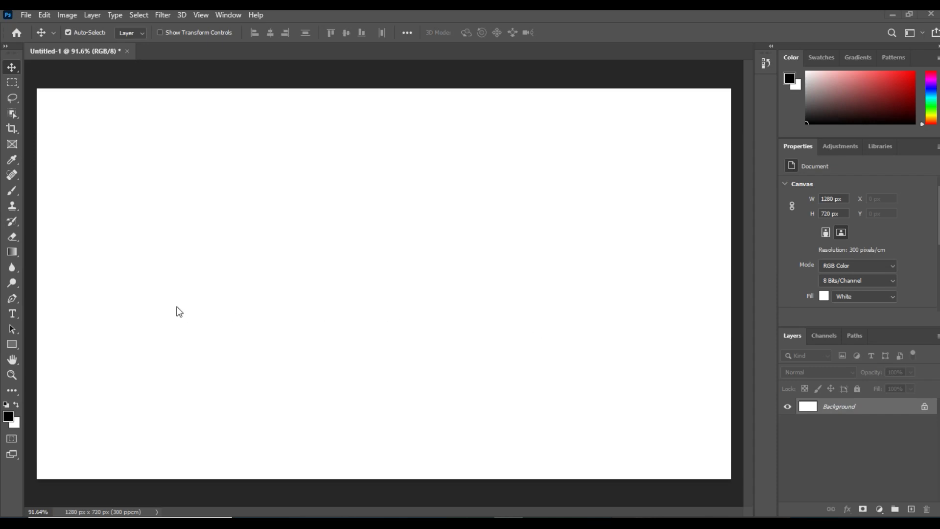
Open the shape tools flyout from the Rectangle Tool in the toolbar.
left_click(14, 345)
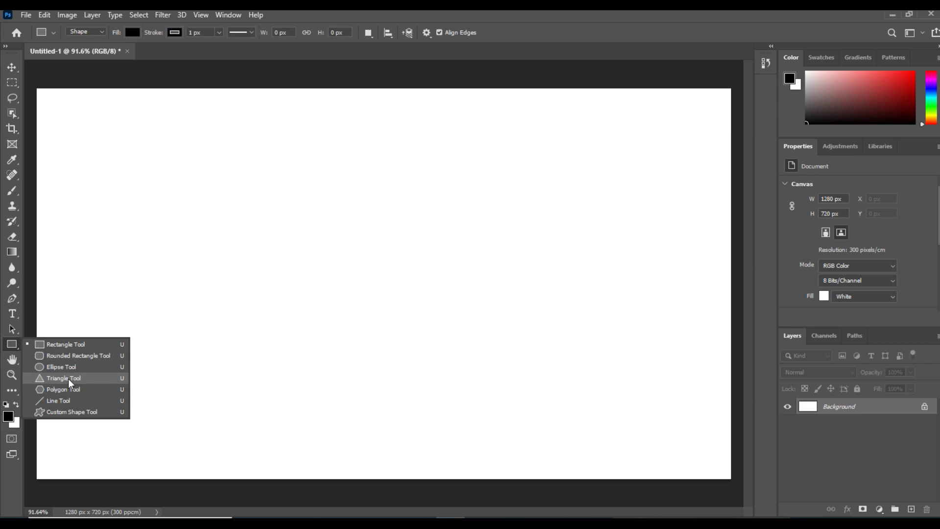
Draw a black triangle of about 296×257 px near the canvas's upper left.
left_click(70, 378)
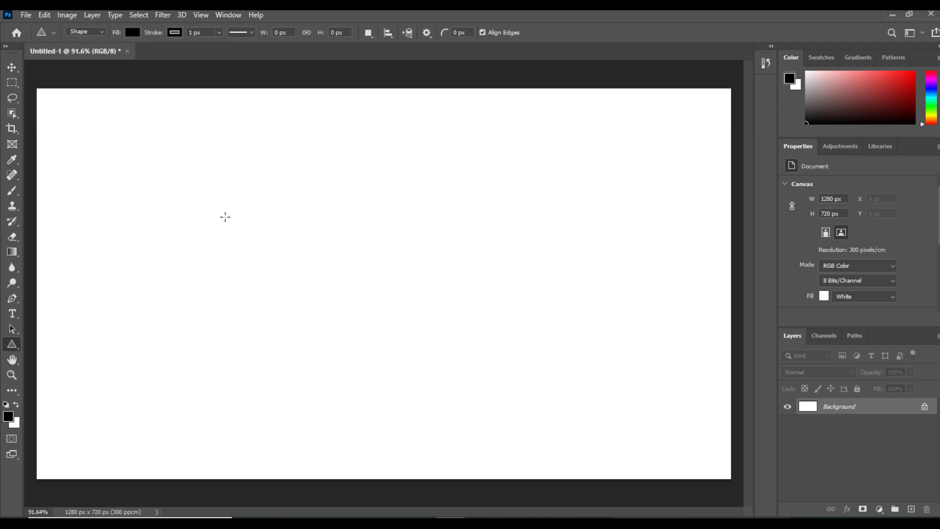
mouse_move(225, 216)
left_mouse_down()
mouse_move(346, 340)
mouse_move(308, 313)
mouse_move(342, 336)
mouse_move(330, 309)
left_mouse_up()
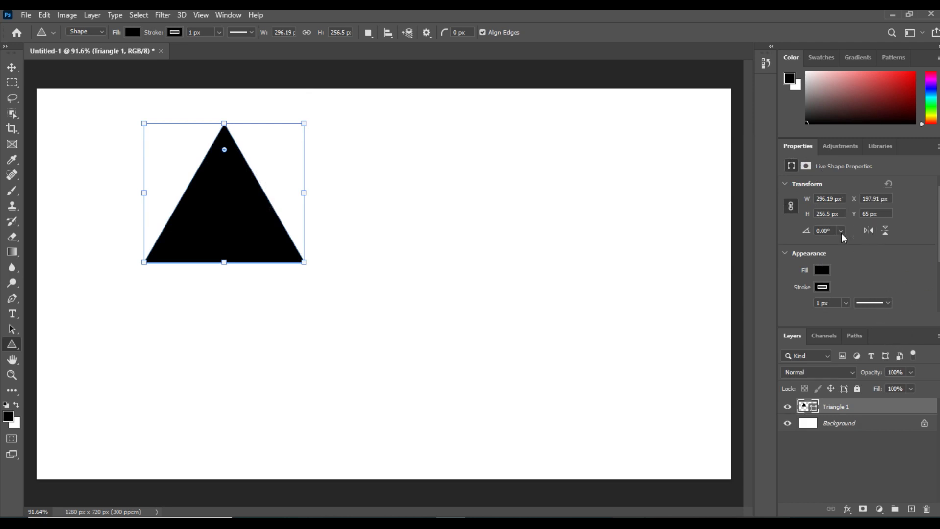
Set the triangle's fill to red after trying blue and green swatches.
left_click(822, 270)
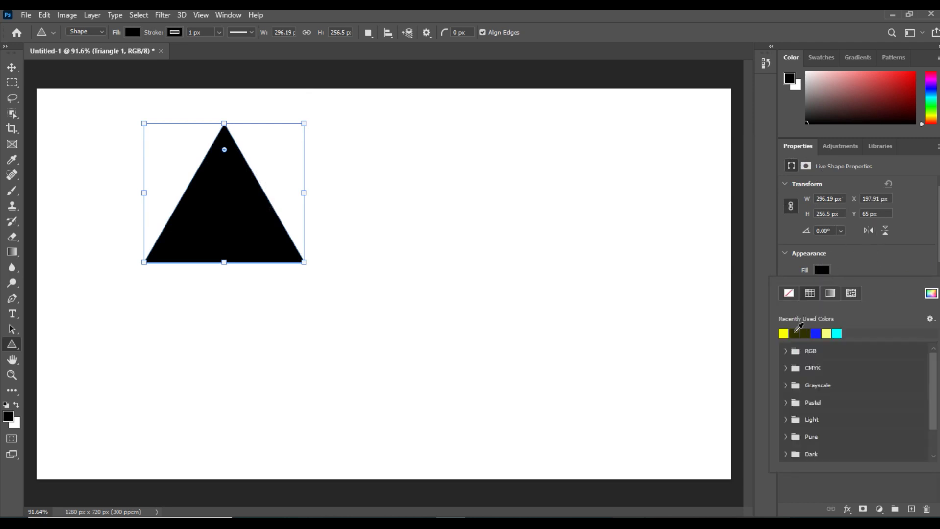
left_click(783, 333)
left_click(815, 333)
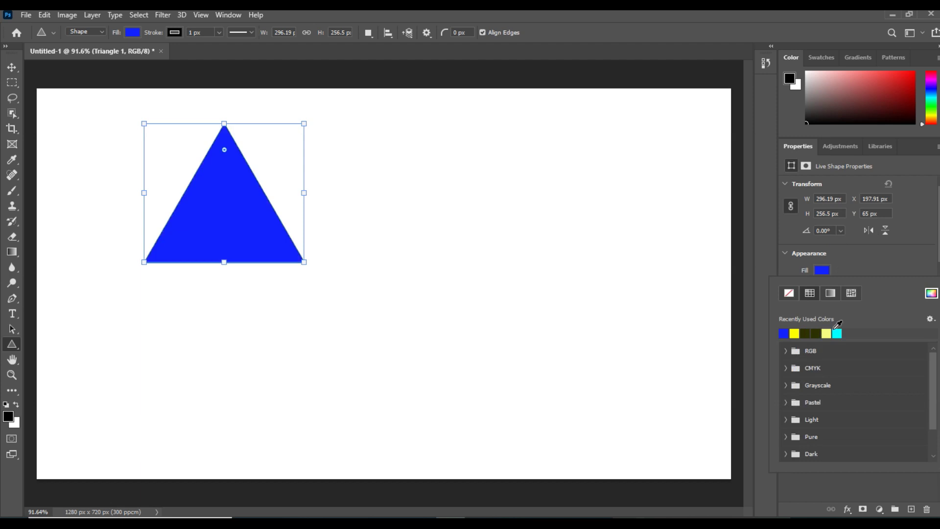
left_click(873, 262)
left_click(130, 32)
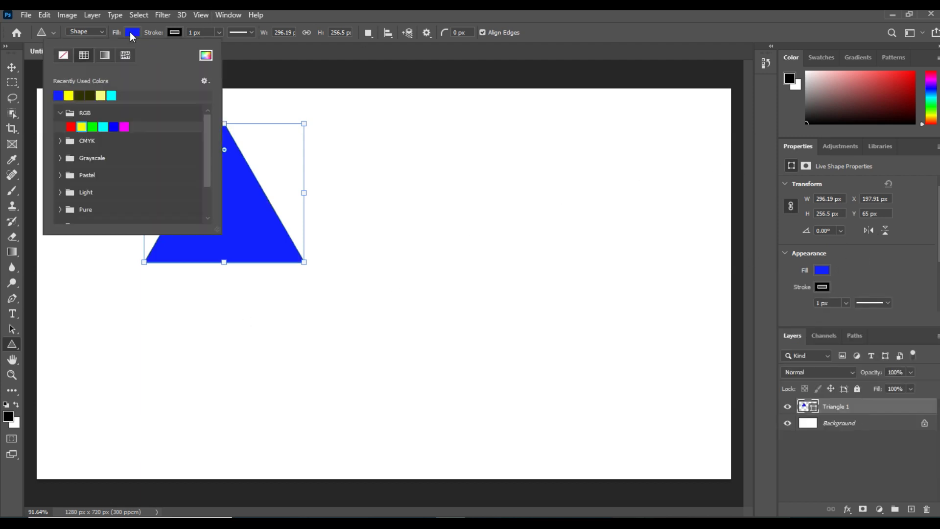
left_click(93, 127)
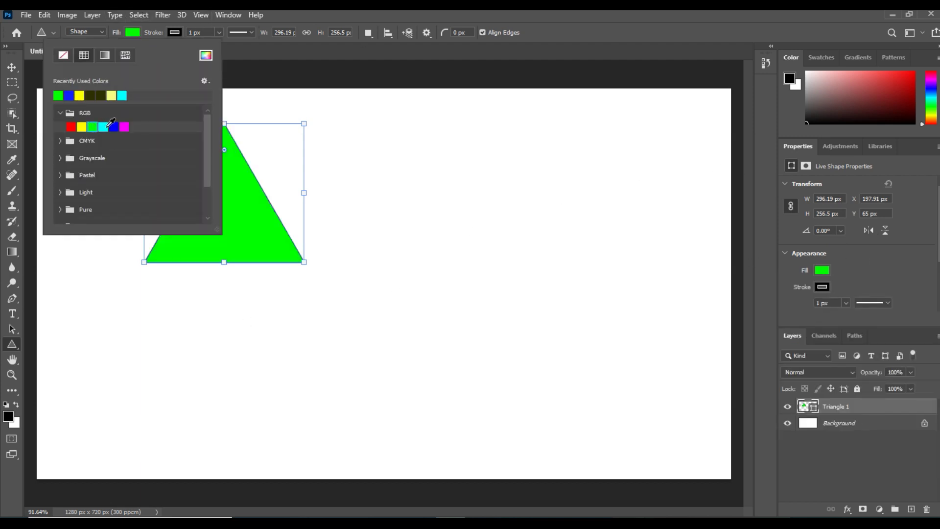
left_click(70, 127)
left_click(239, 45)
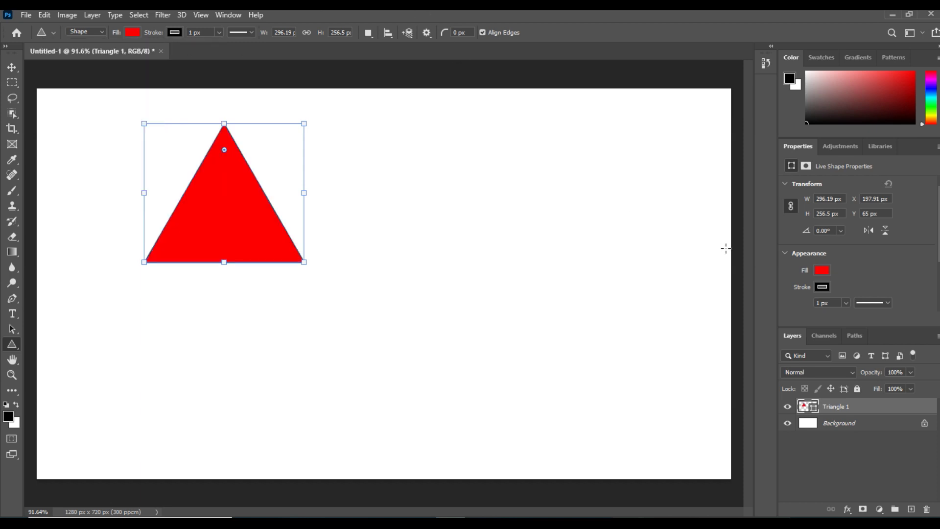
Set the triangle's stroke to dark olive after trying yellow and cyan.
left_click(822, 286)
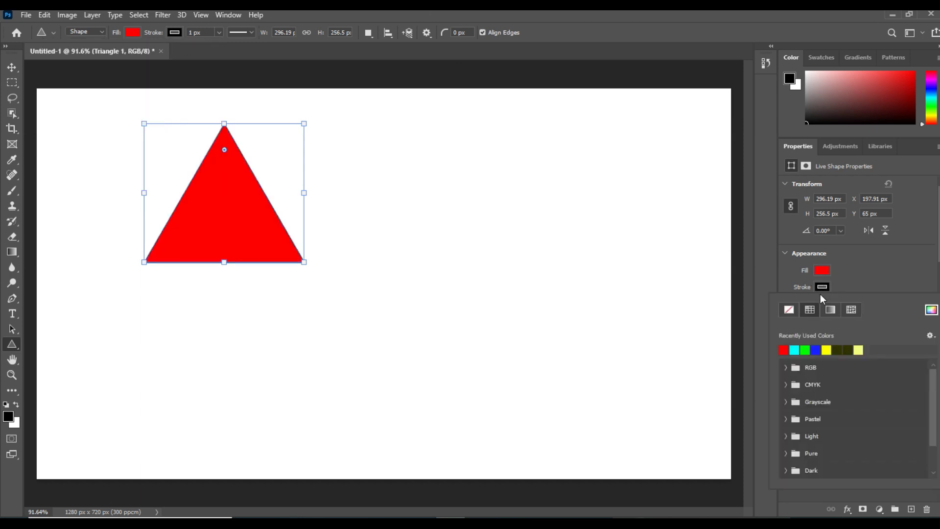
left_click(826, 349)
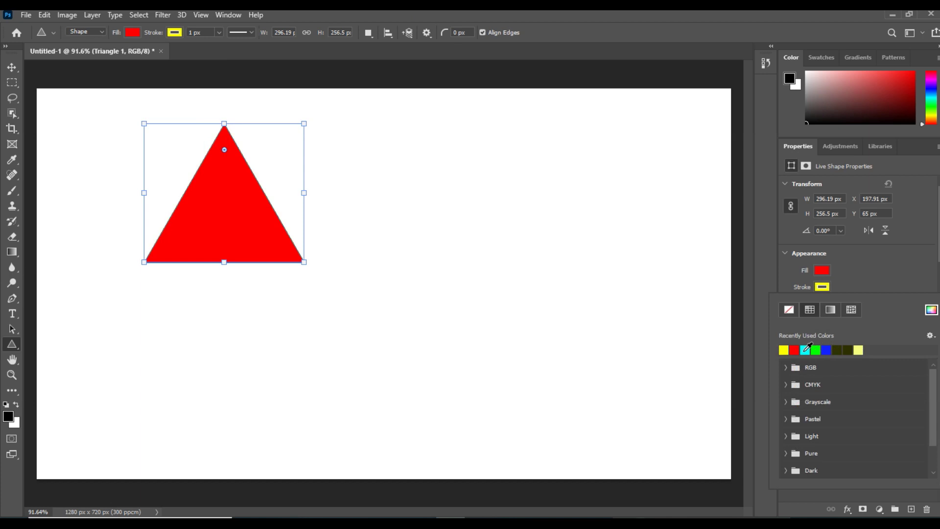
left_click(804, 349)
left_click(878, 266)
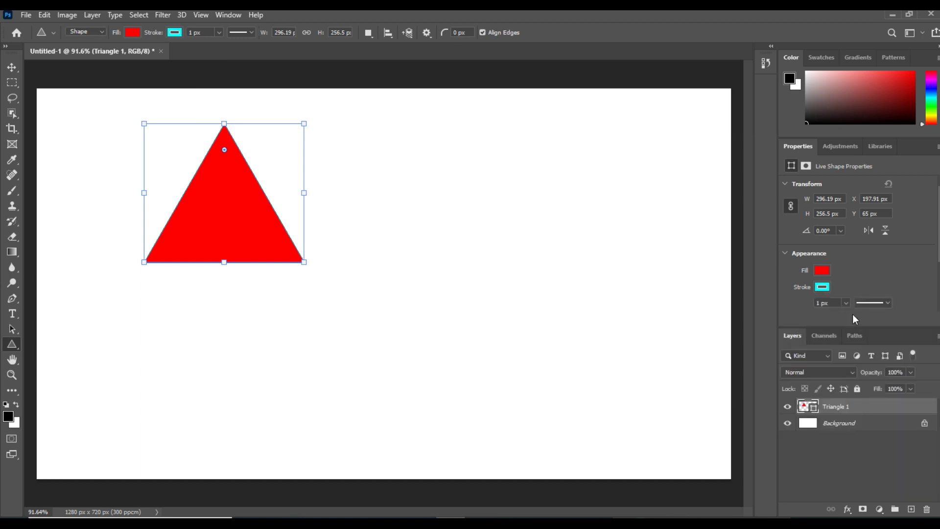
left_click(822, 287)
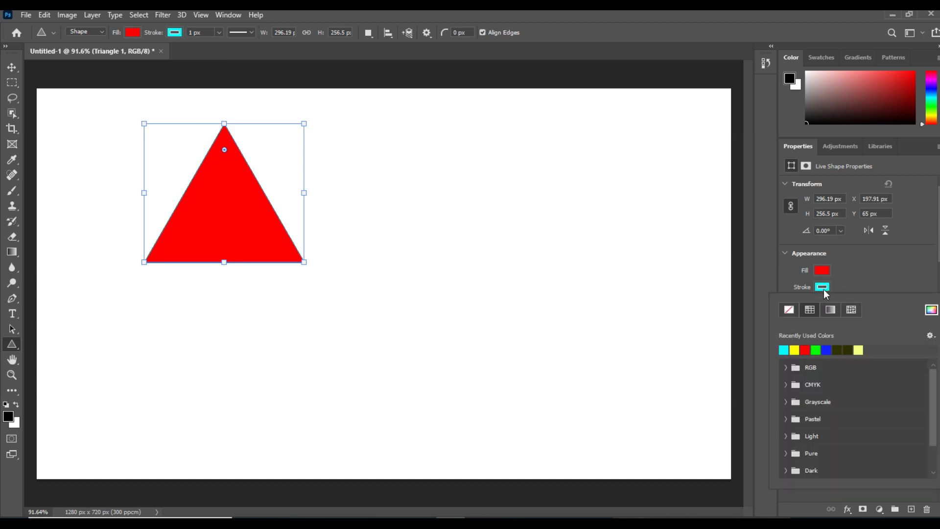
left_click(848, 350)
left_click(868, 266)
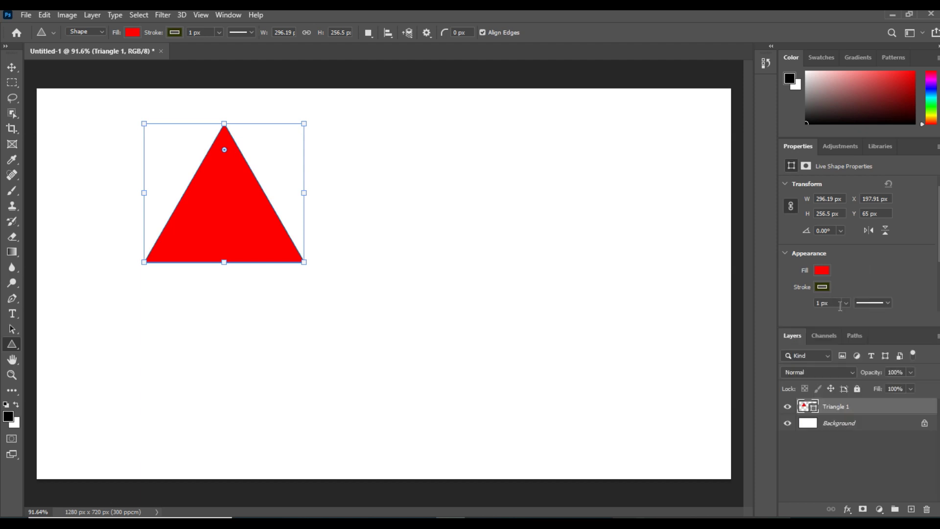
Enter a 5 px stroke width in Properties, then reselect the triangle layer with Move.
left_click_drag(852, 328, 852, 379)
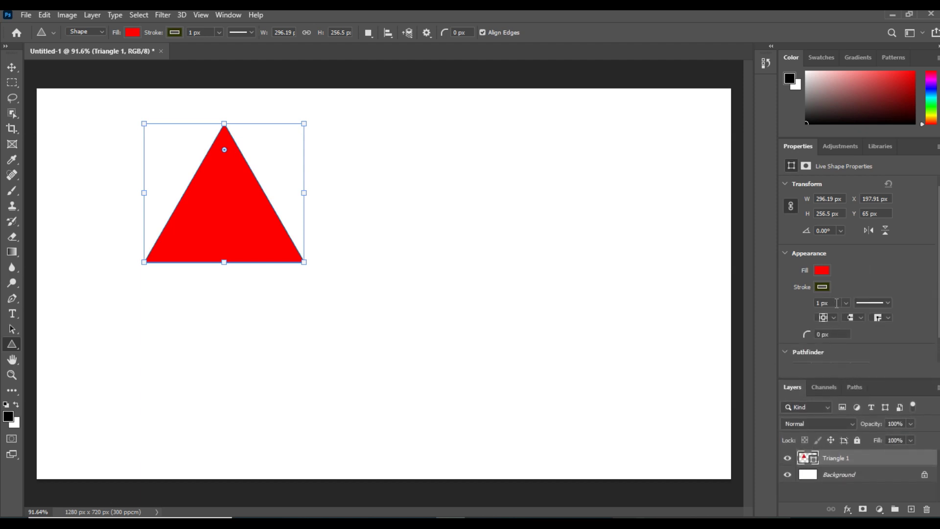
left_click(831, 303)
left_click_drag(831, 303, 798, 305)
type("5")
key("Return")
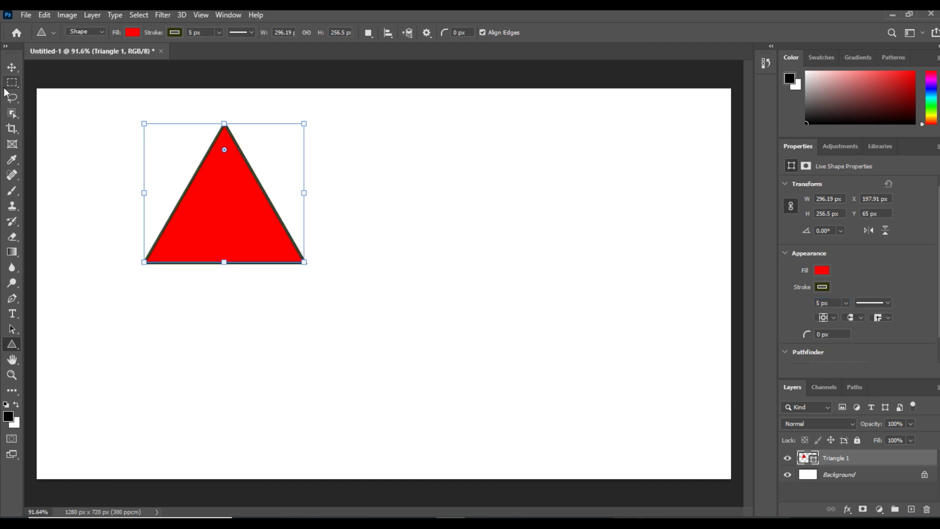
left_click(13, 67)
left_click(184, 140)
left_click(246, 195)
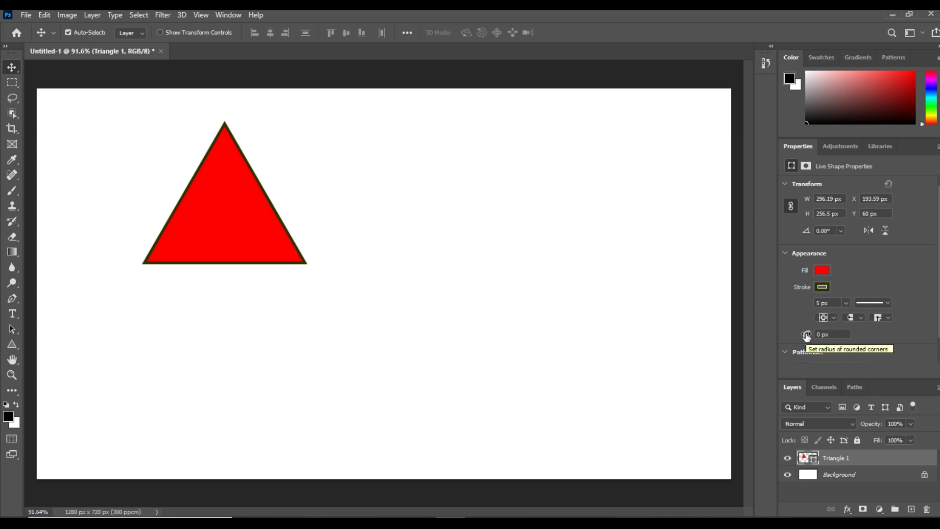
Raise the triangle's corner radius from 25 px to 56 px via the field and canvas widget.
left_click_drag(806, 336, 832, 336)
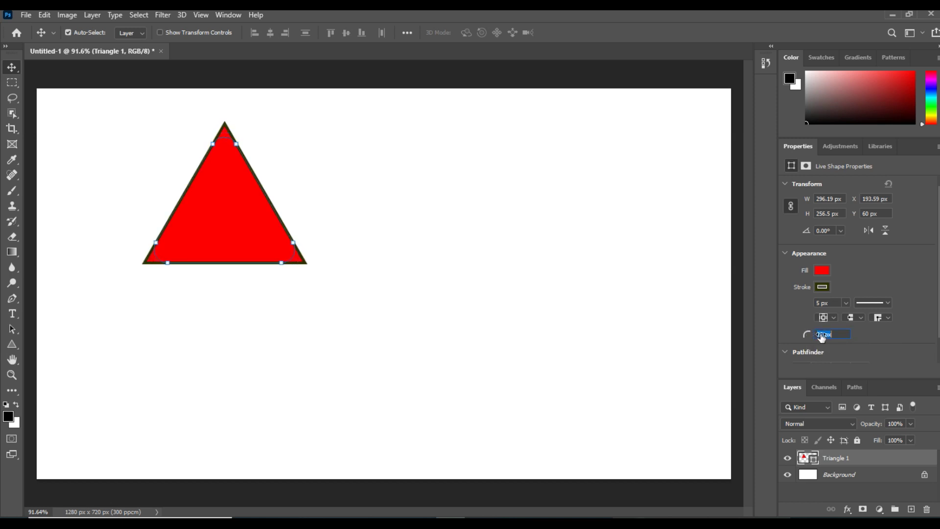
left_click(12, 344)
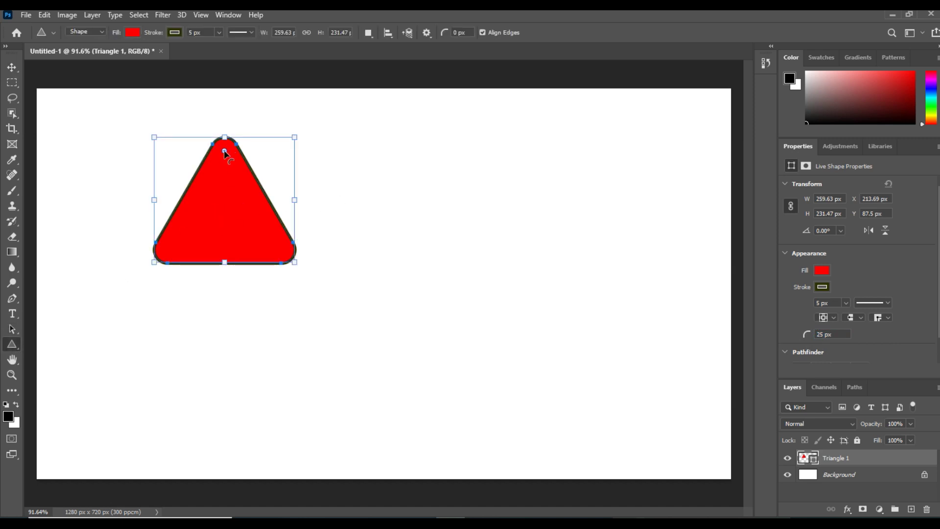
mouse_move(225, 154)
left_mouse_down()
mouse_move(225, 187)
mouse_move(225, 170)
left_mouse_up()
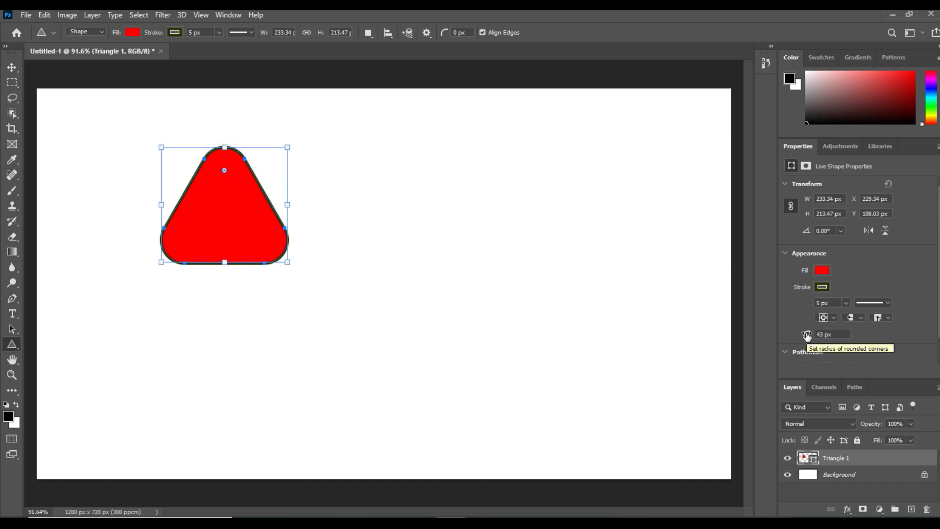
left_click_drag(808, 336, 805, 337)
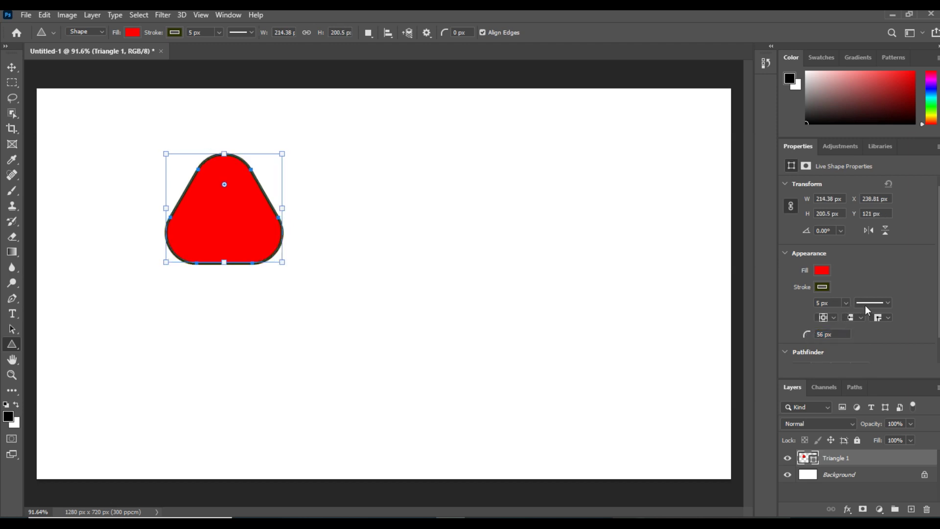
Switch the stroke line style to solid after trying dashed and dotted.
left_click(884, 303)
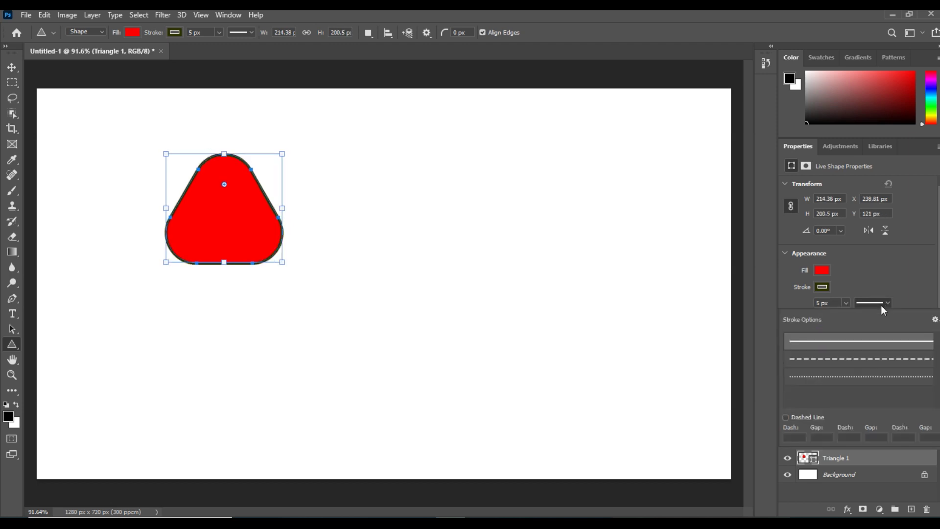
left_click(862, 361)
left_click(857, 375)
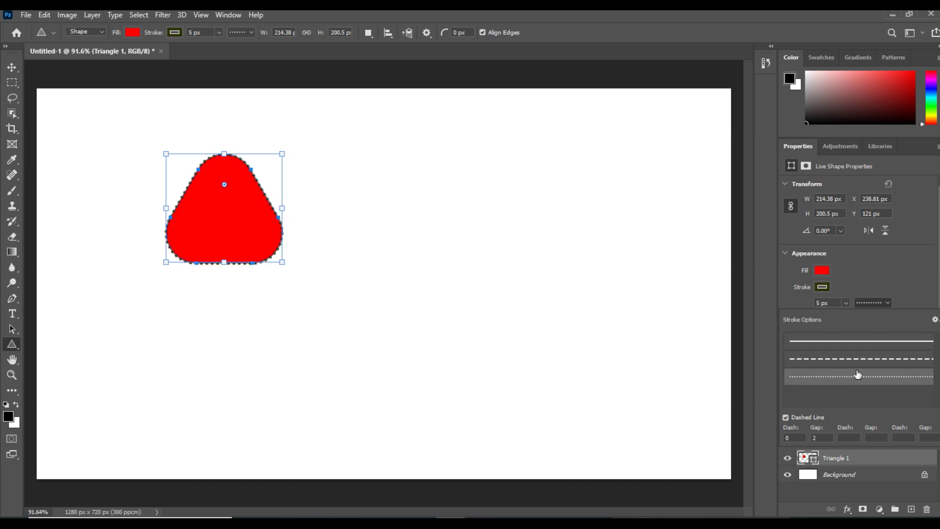
left_click(862, 340)
left_click(867, 269)
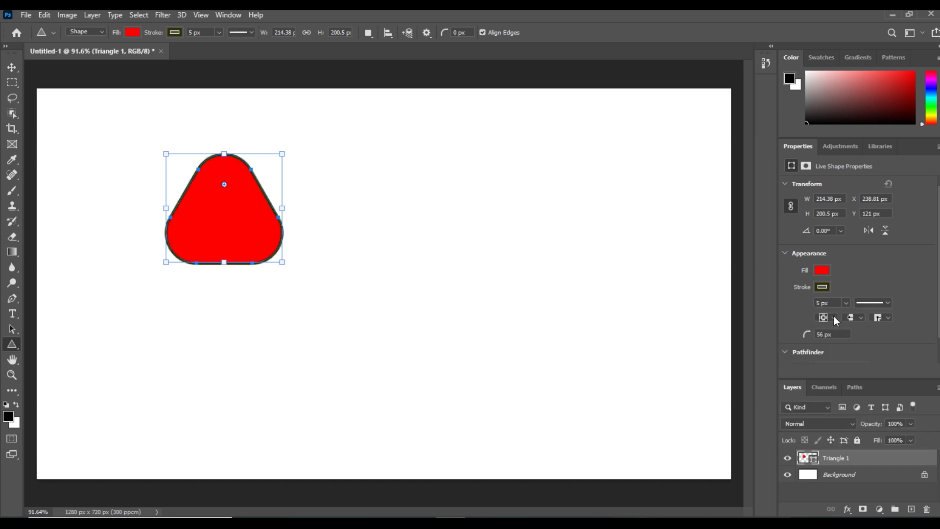
Try a different stroke alignment, then keep the original alignment.
left_click(832, 316)
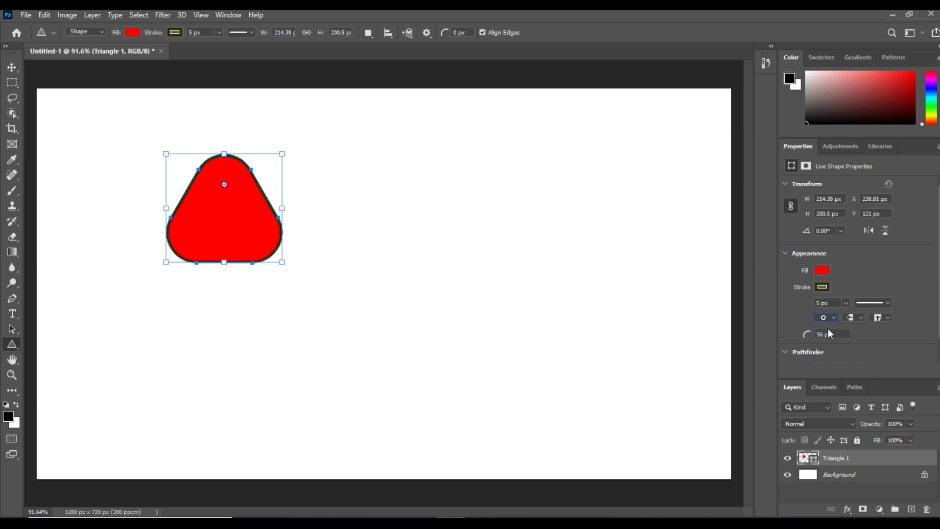
left_click(838, 321)
left_click(830, 344)
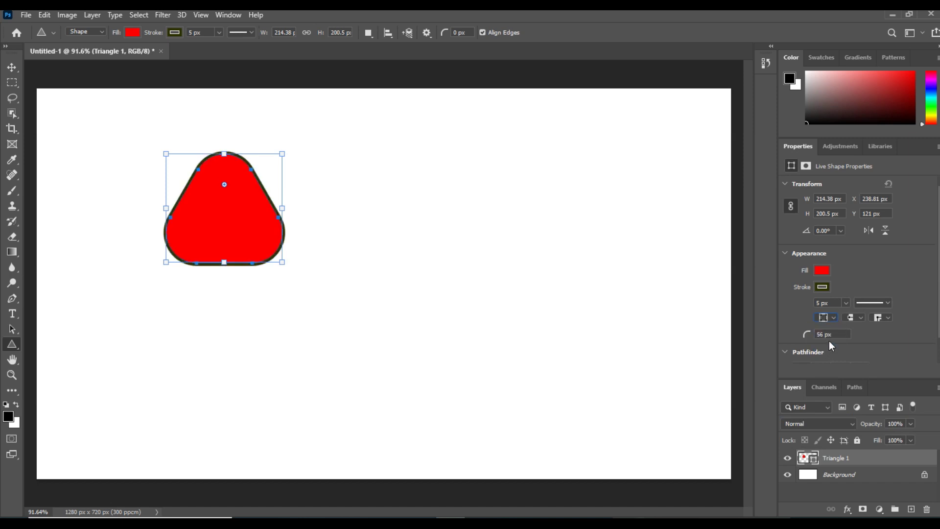
left_click(828, 319)
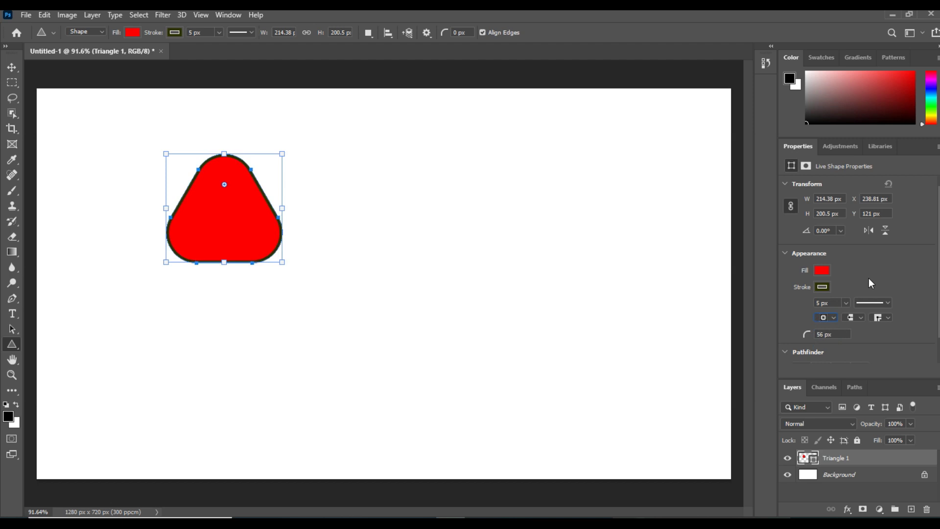
left_click(11, 68)
Duplicate the triangle 70 px lower, test Subtract and Unite on both, then undo.
left_click_drag(220, 232, 228, 262)
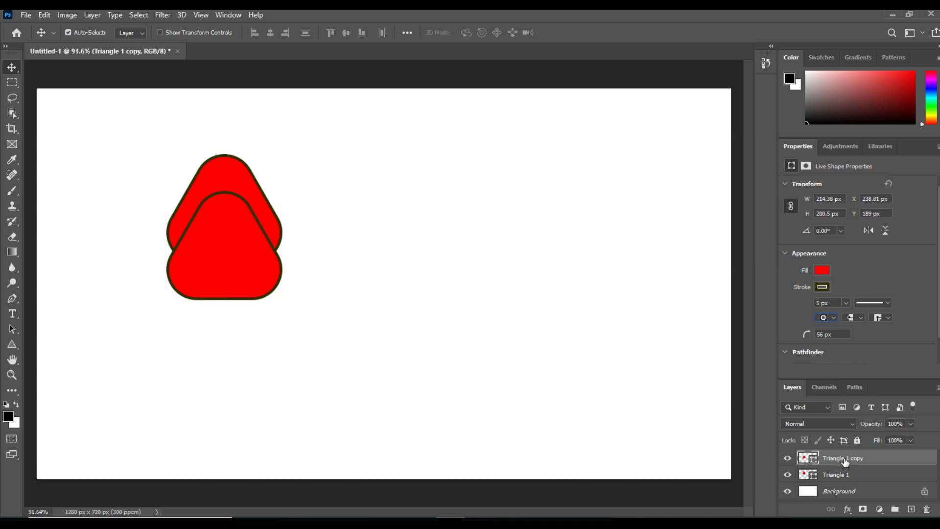
left_click(844, 477, "shift")
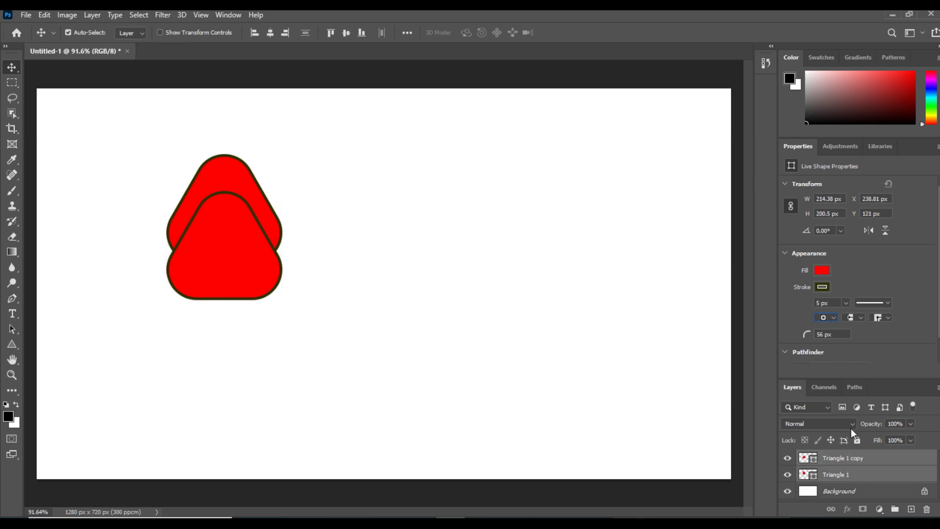
scroll(934, 281, "down", 1)
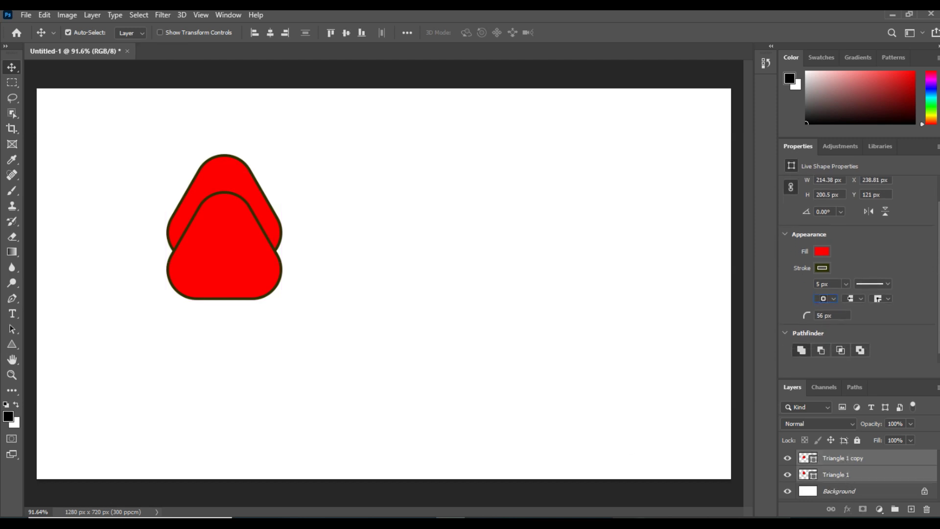
left_click(820, 350)
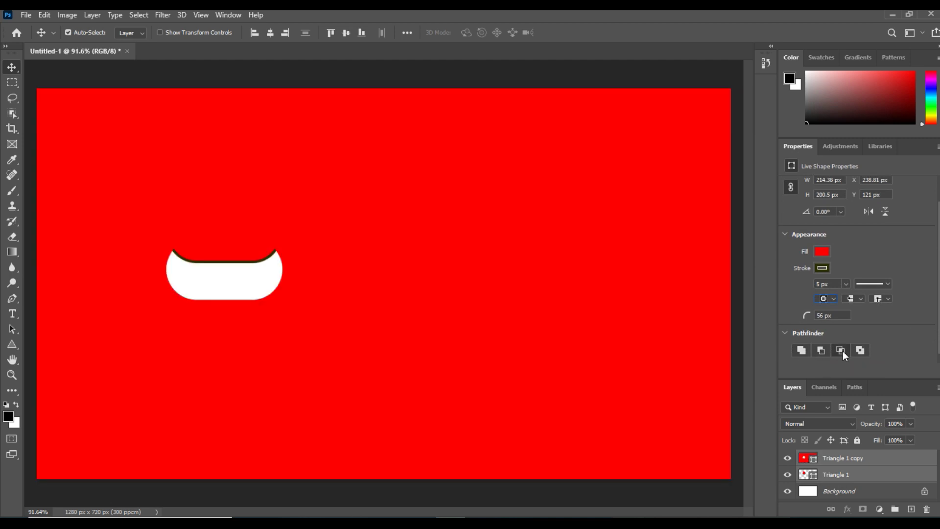
left_click(807, 350)
left_click(859, 350)
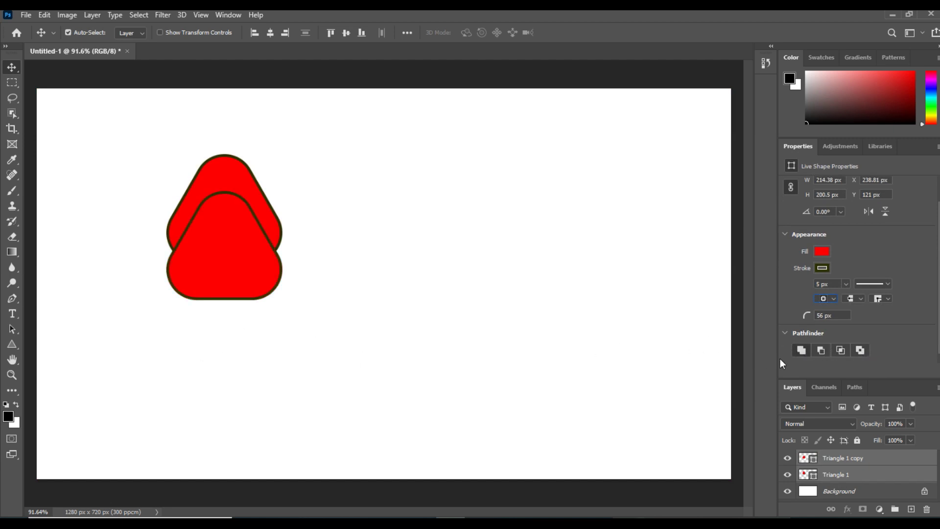
left_click(820, 350)
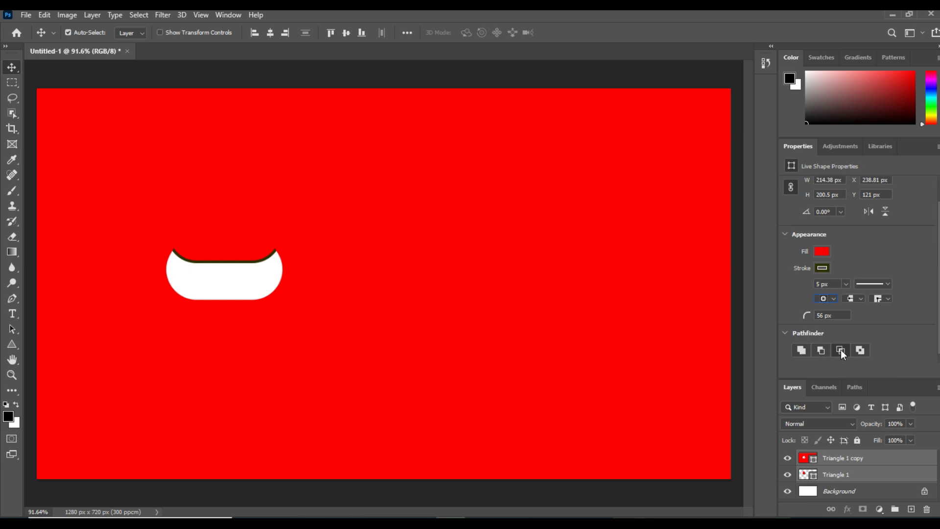
left_click(801, 350)
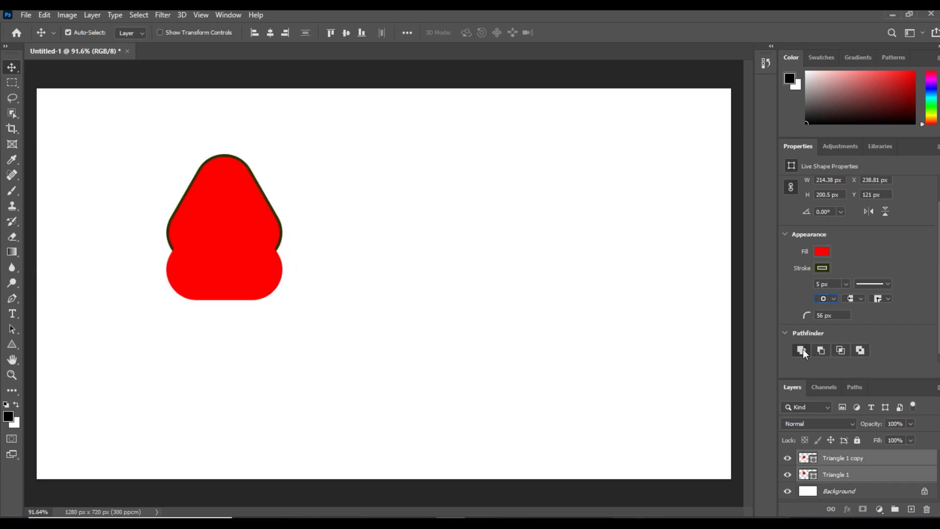
key("ctrl+z")
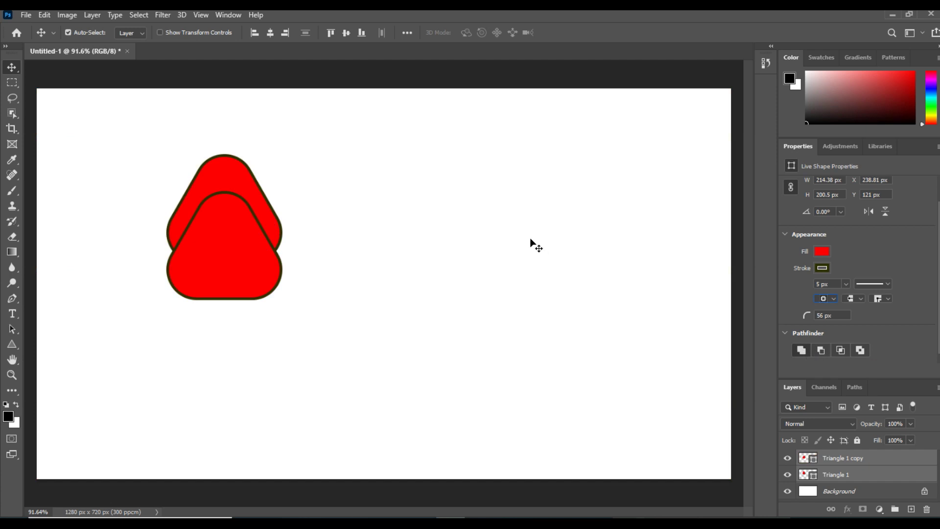
Move the pair, shift the copy to the right, and set its width to 609 px.
left_click_drag(228, 268, 271, 295)
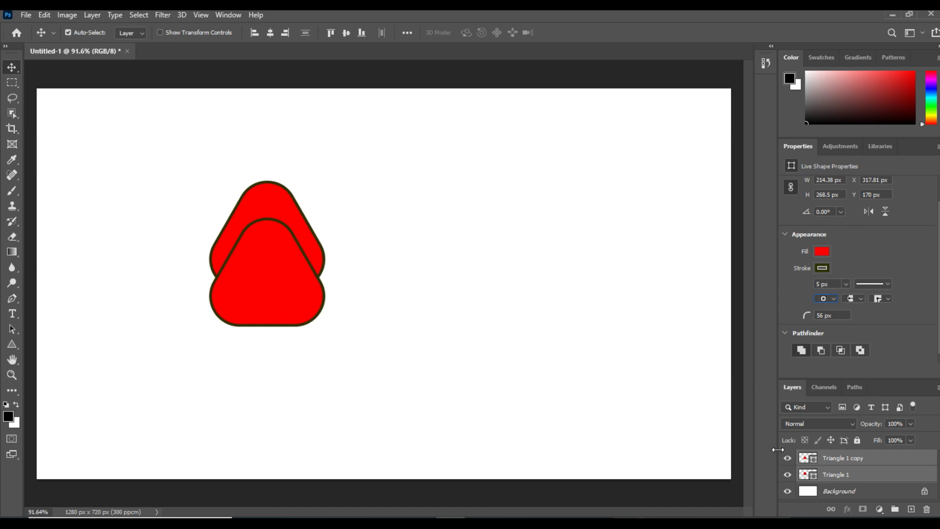
left_click(835, 474)
left_click_drag(298, 283, 441, 257)
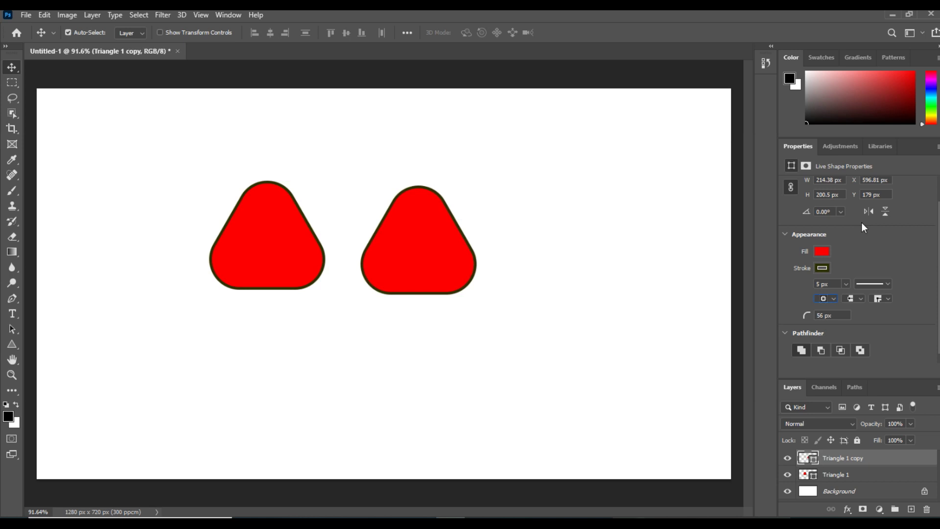
left_click(839, 181)
type("609")
key("Return")
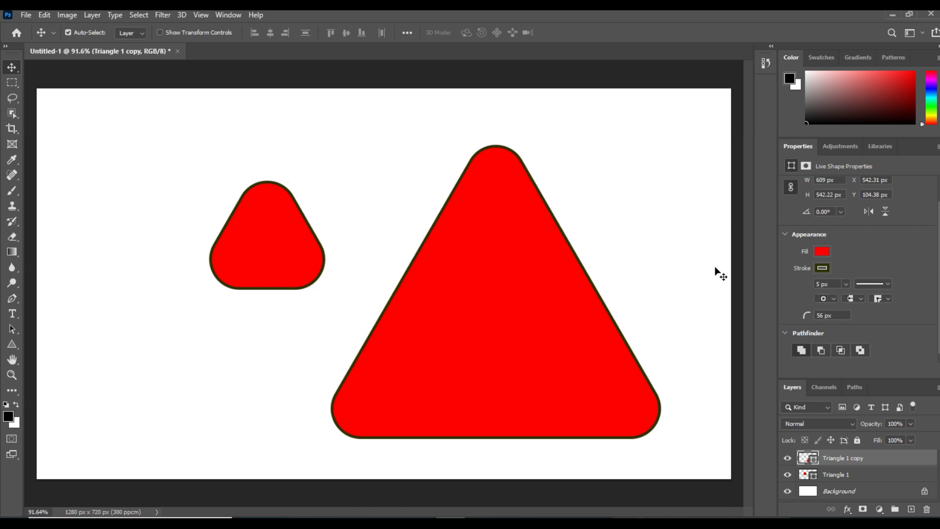
Try rotating the large triangle to -60° and 30°, moving it up and left.
left_click(841, 211)
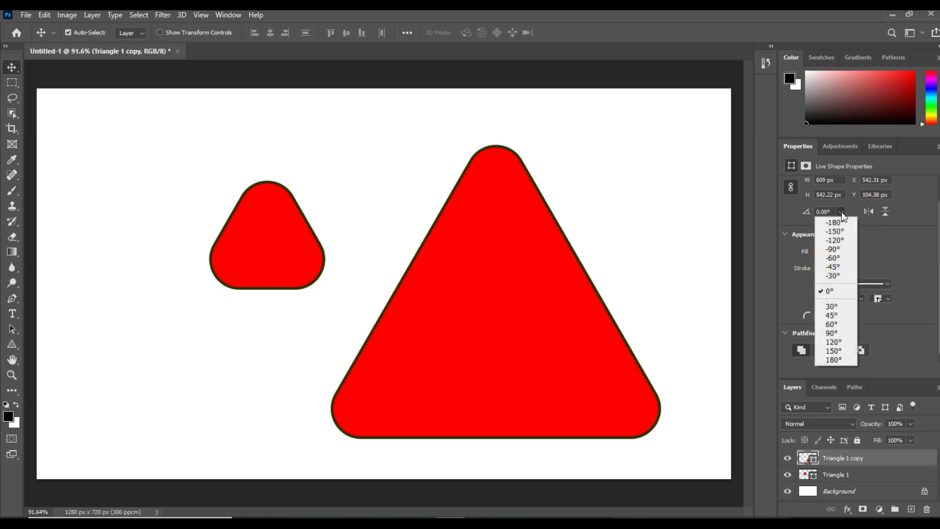
left_click(840, 256)
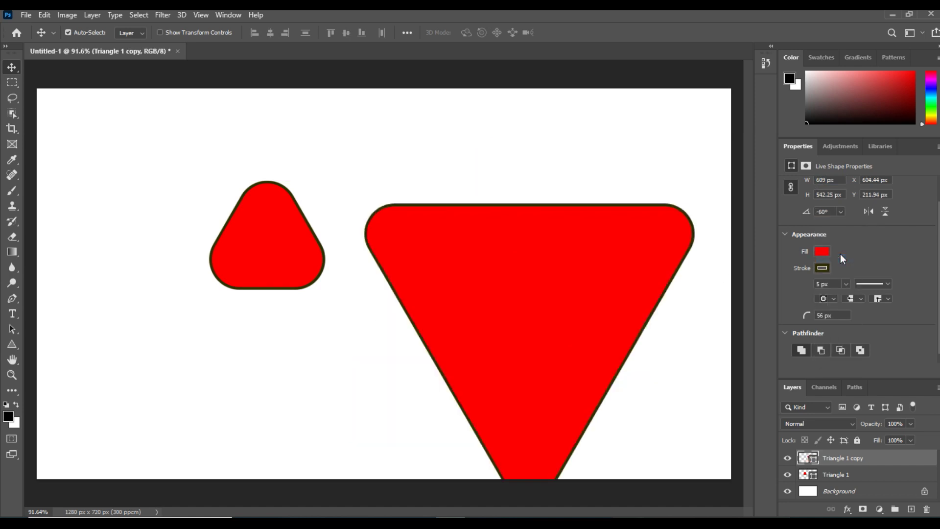
left_click(840, 212)
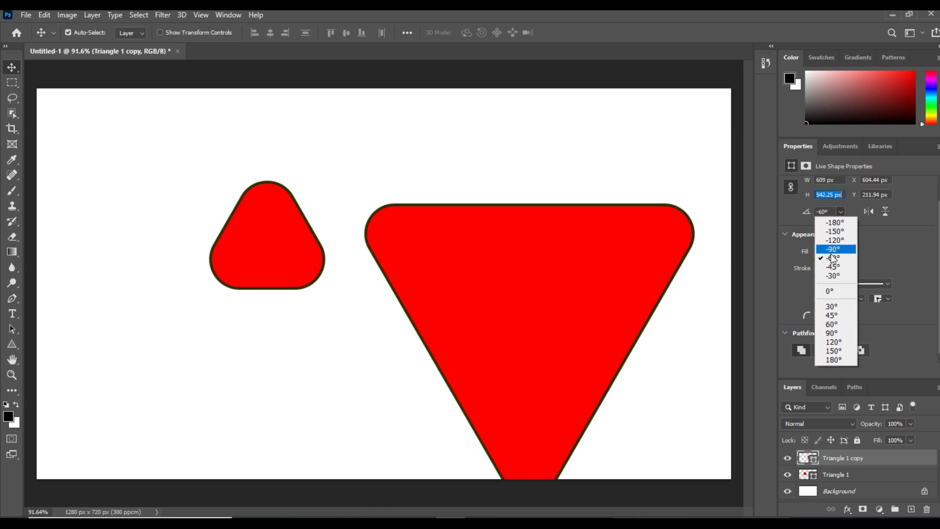
left_click(842, 310)
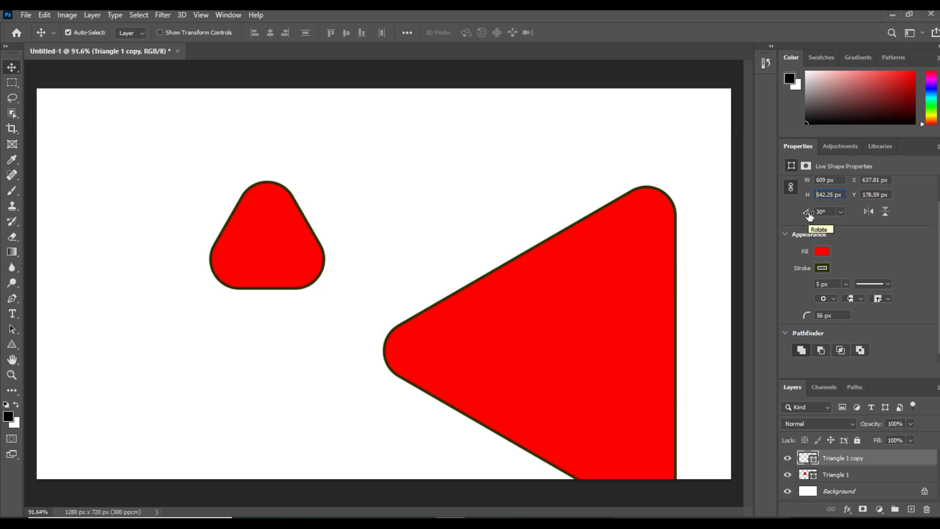
left_click_drag(599, 293, 542, 232)
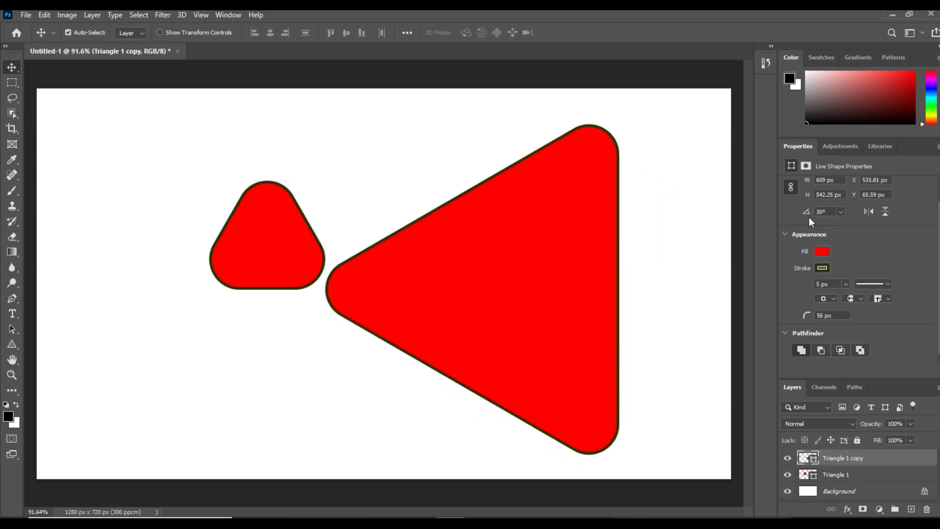
Rotate the large triangle to 90° so it points right, and raise it.
left_click(846, 214)
left_click(840, 330)
left_click_drag(518, 315, 519, 276)
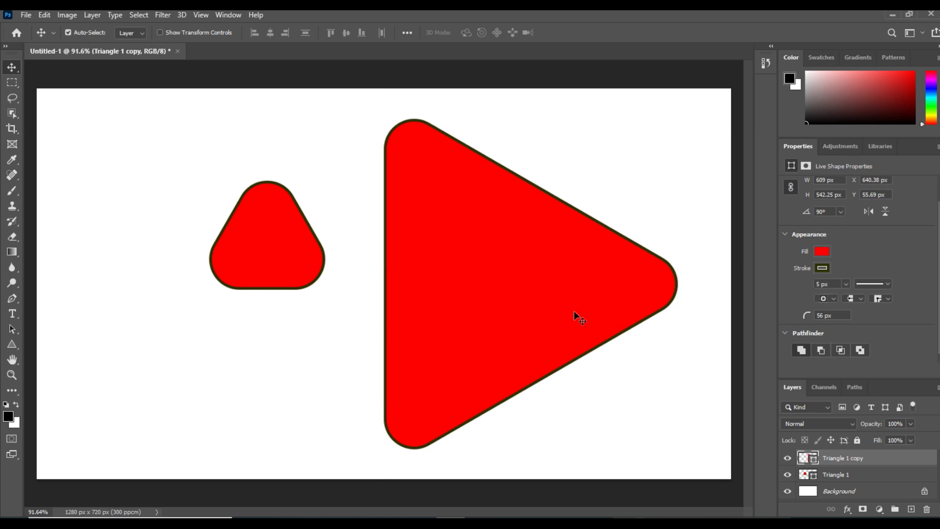
Open the shape tool flyout from the Triangle Tool in the toolbar.
left_click(12, 343)
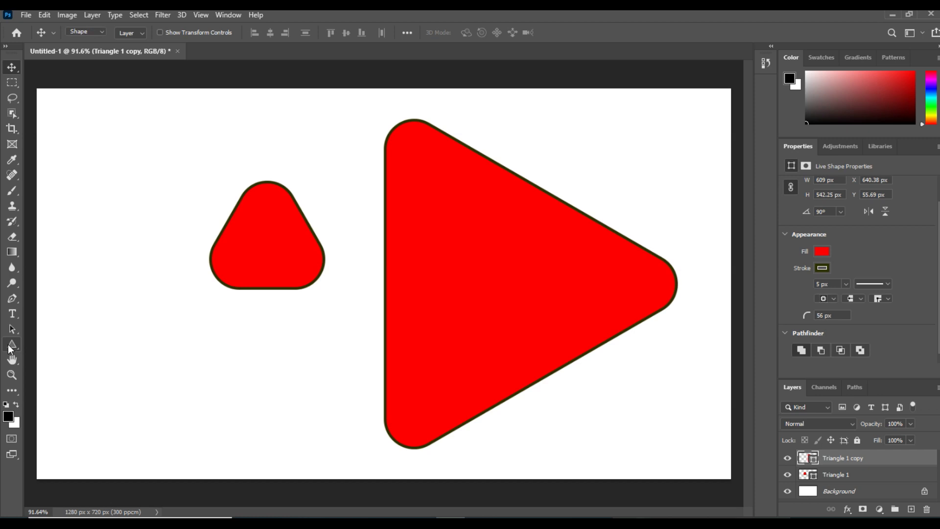